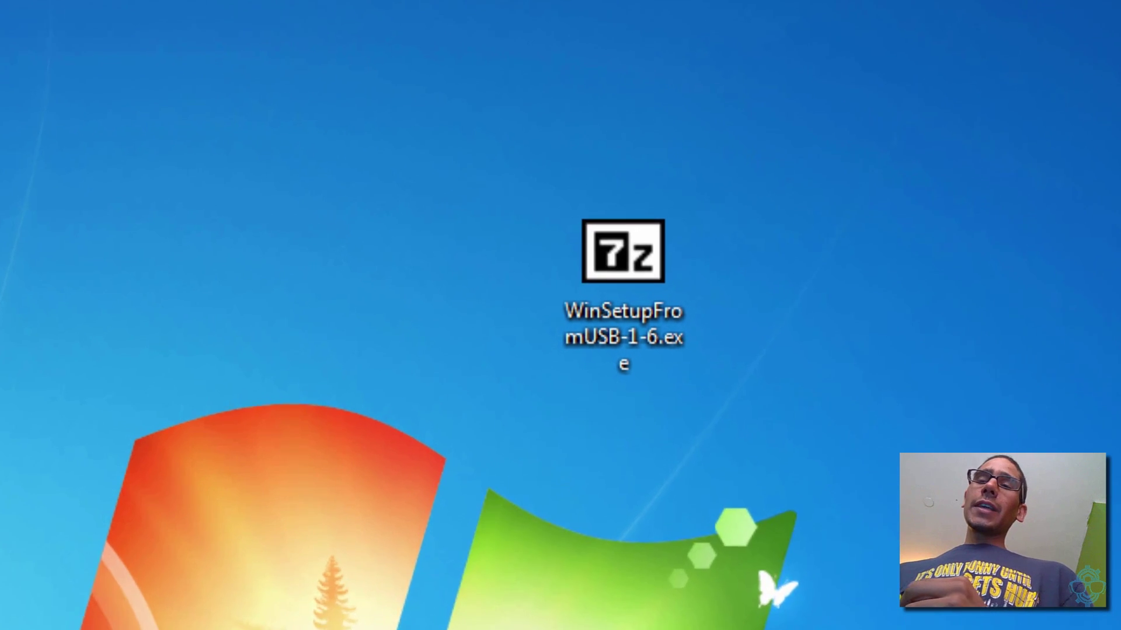
Open the ISOs folder and widen the Name column to show the full ISO file names.
click(649, 148)
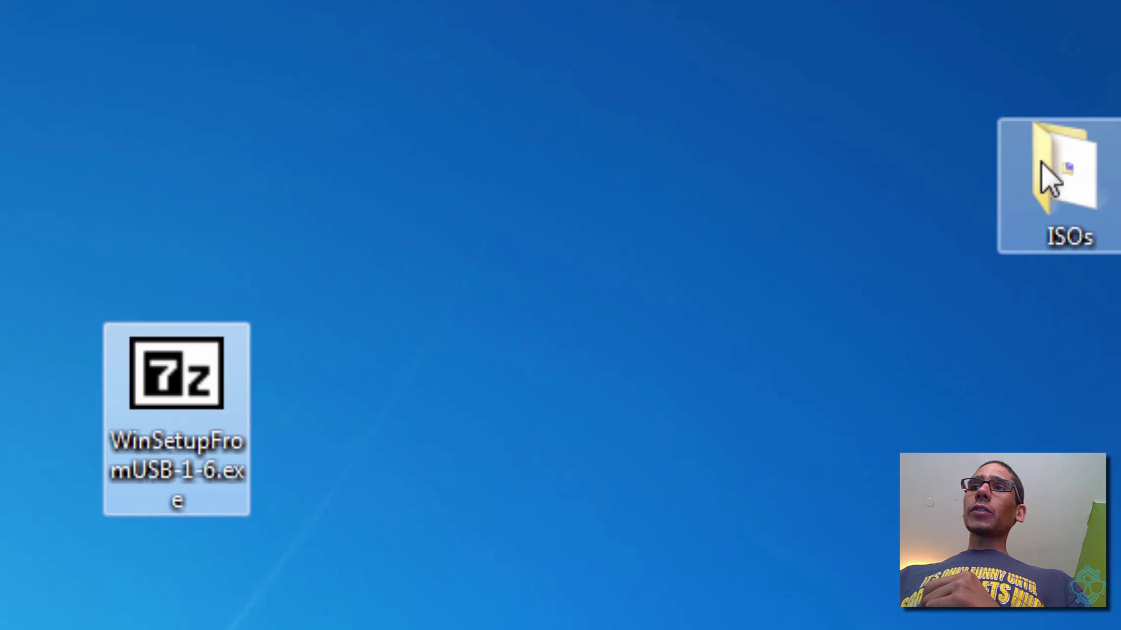
click(1045, 175)
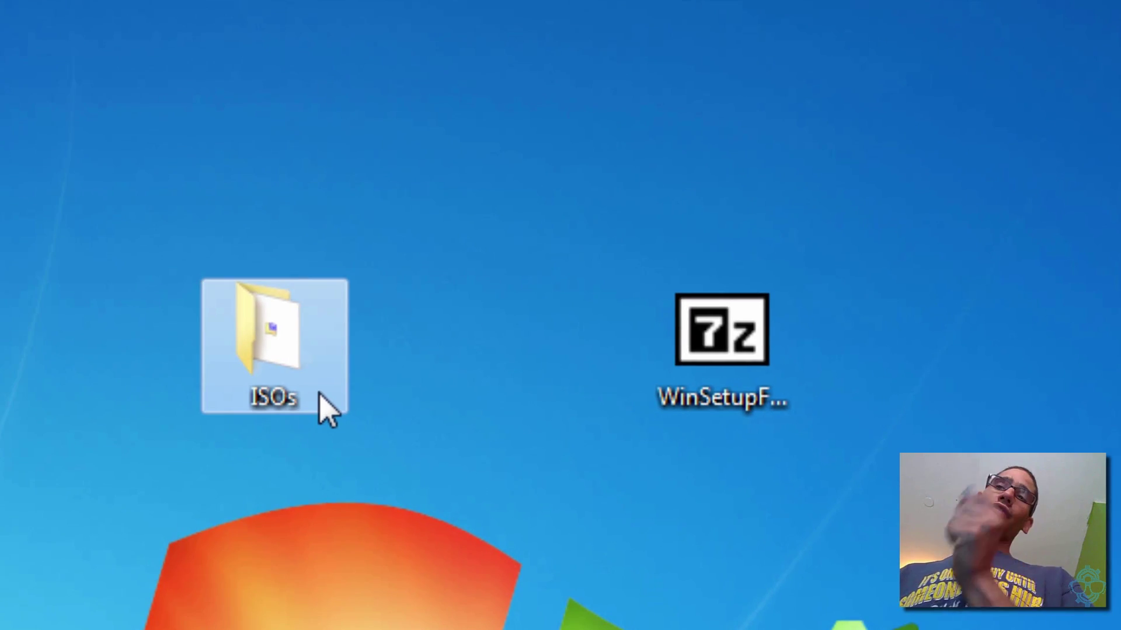
double_click(286, 329)
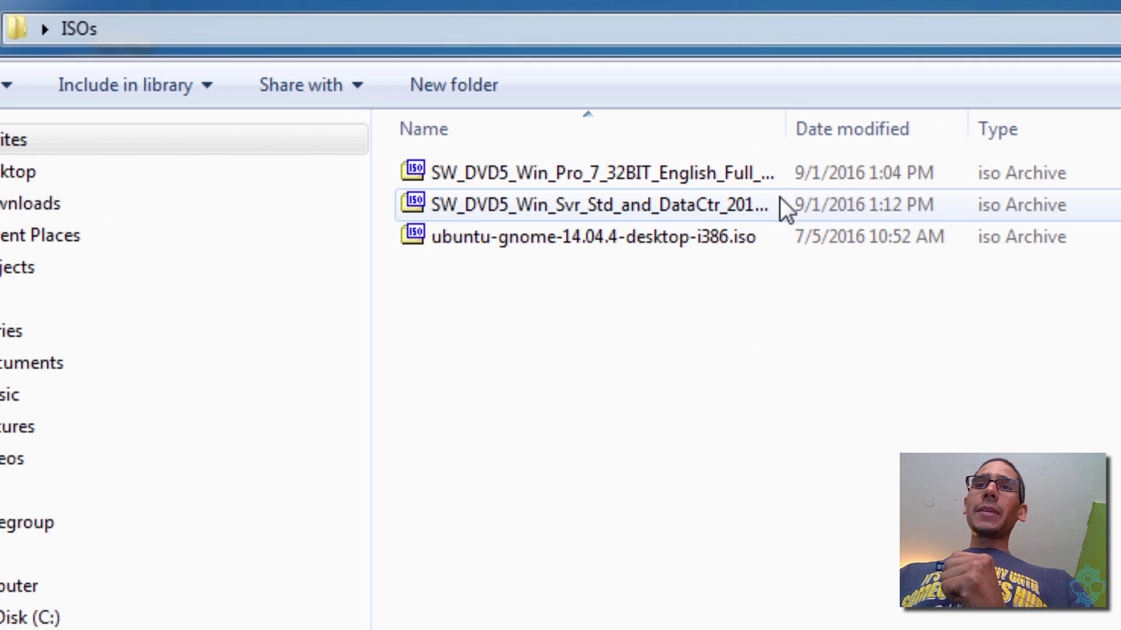
drag(791, 134, 938, 141)
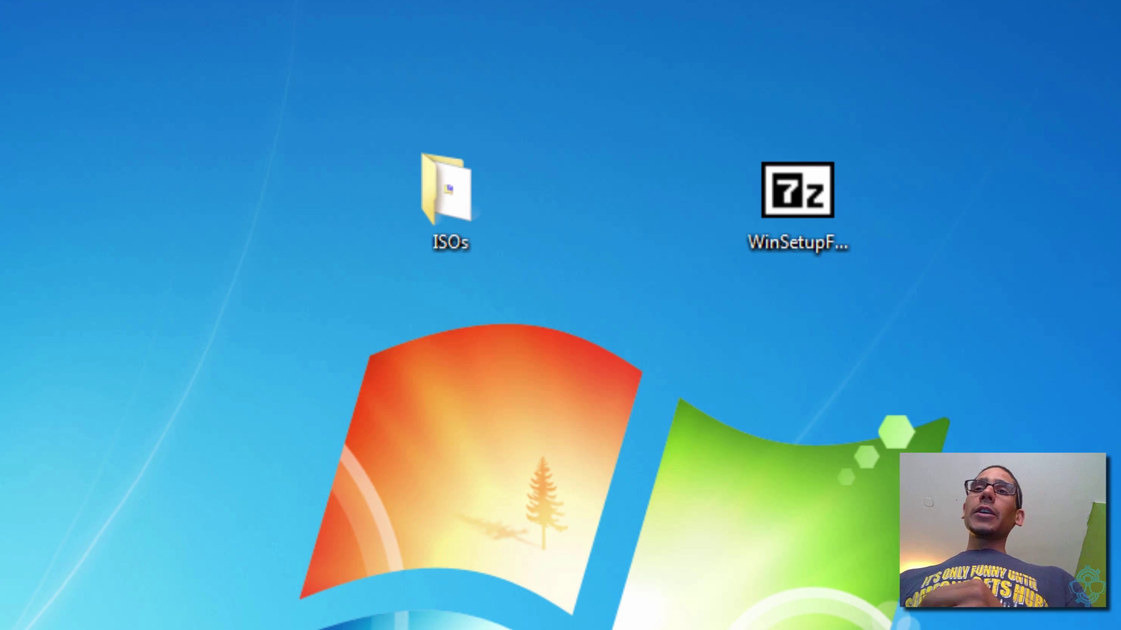
Extract the WinSetupFromUSB archive to the Desktop and open the WinSetupFromUSB-1-6 folder.
click(790, 176)
double_click(789, 175)
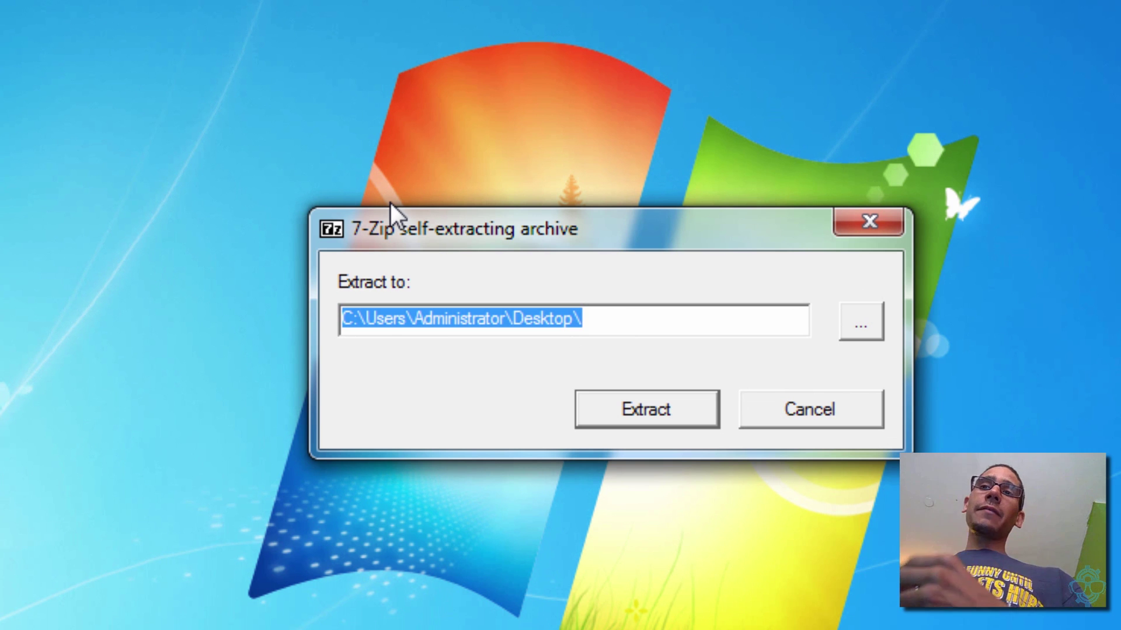
click(635, 410)
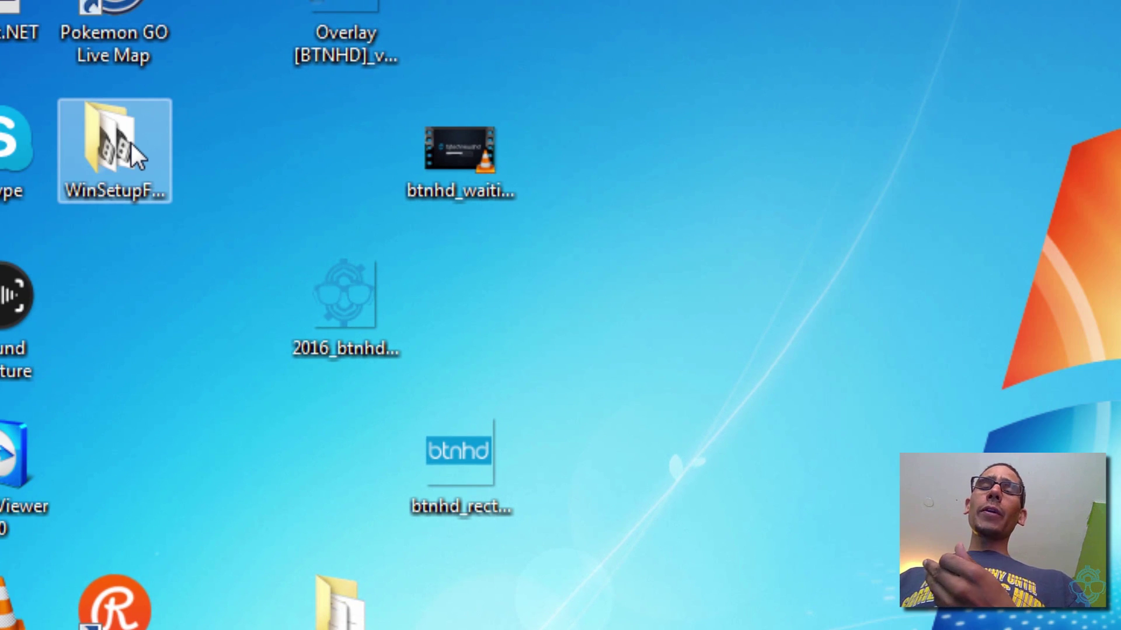
double_click(116, 153)
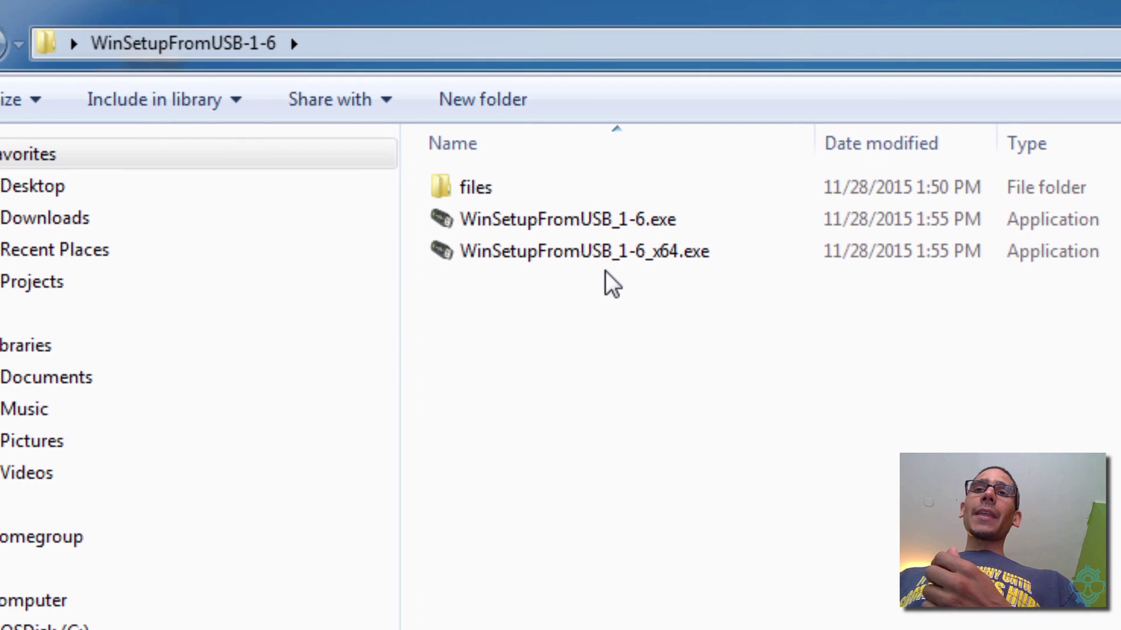
click(603, 228)
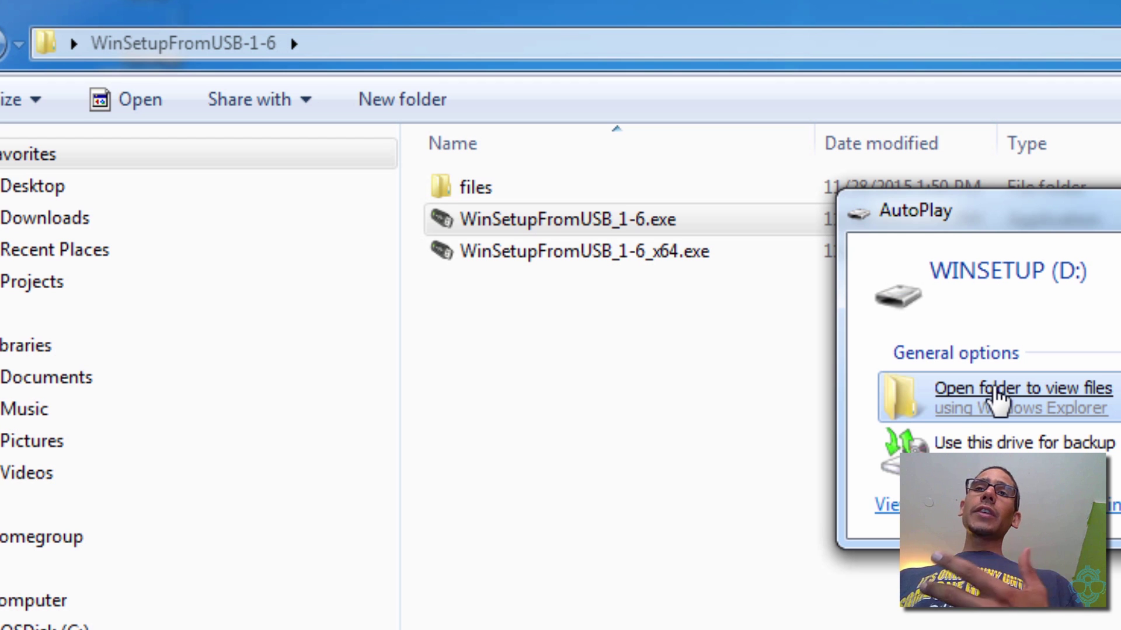
click(996, 397)
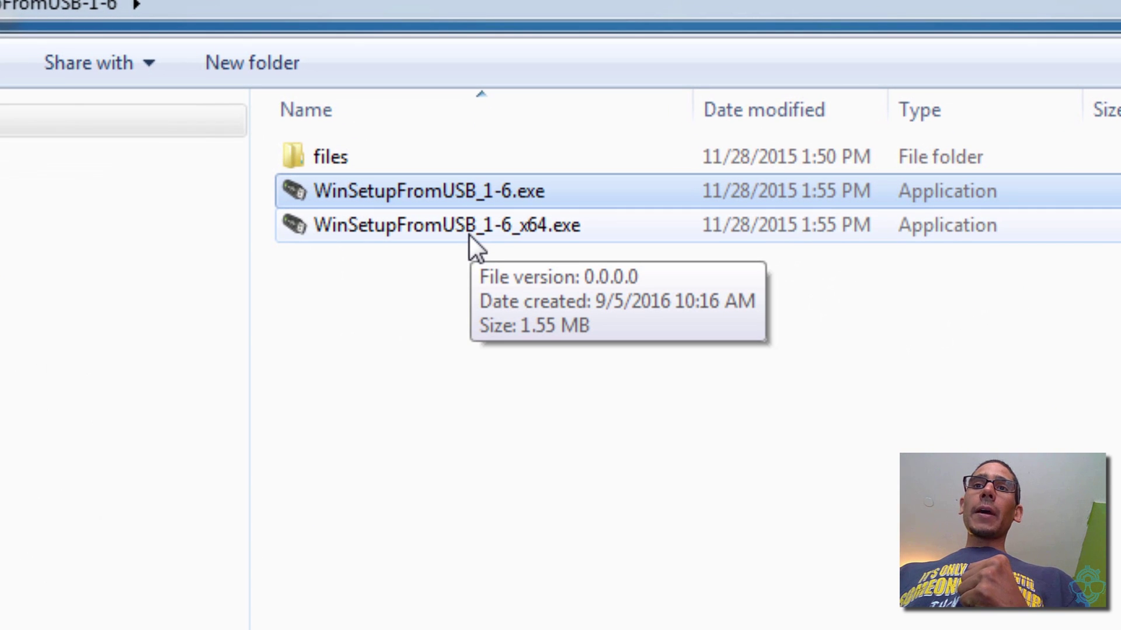
Run WinSetupFromUSB_1-6_x64.exe, refresh to list the 14.9 GB D: drive, and enable FBinst auto-format.
double_click(468, 234)
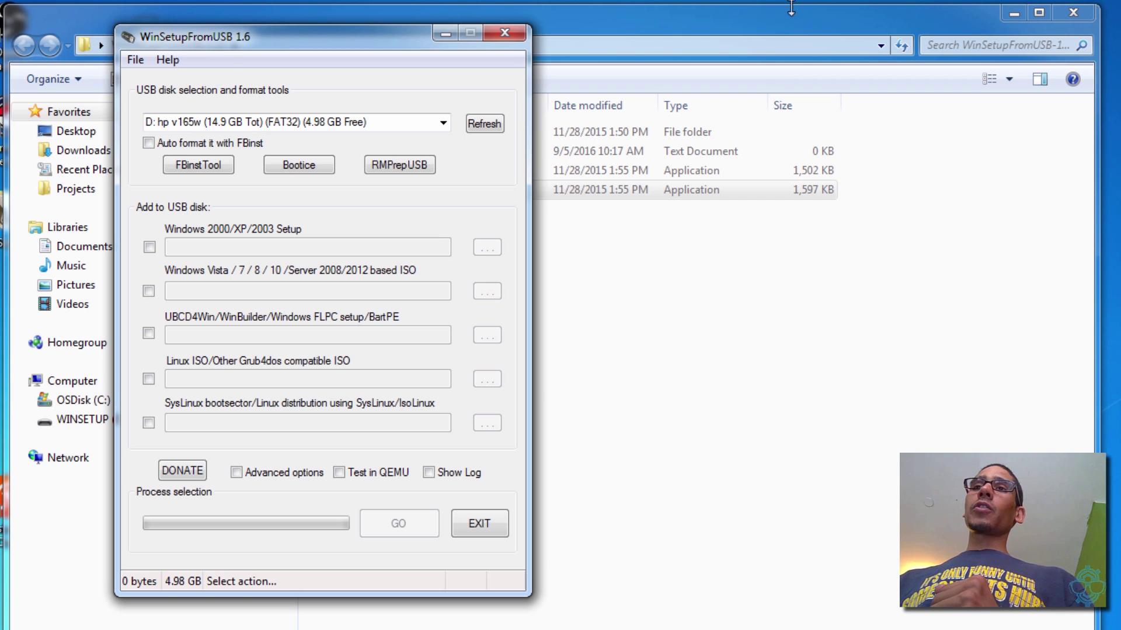
click(779, 29)
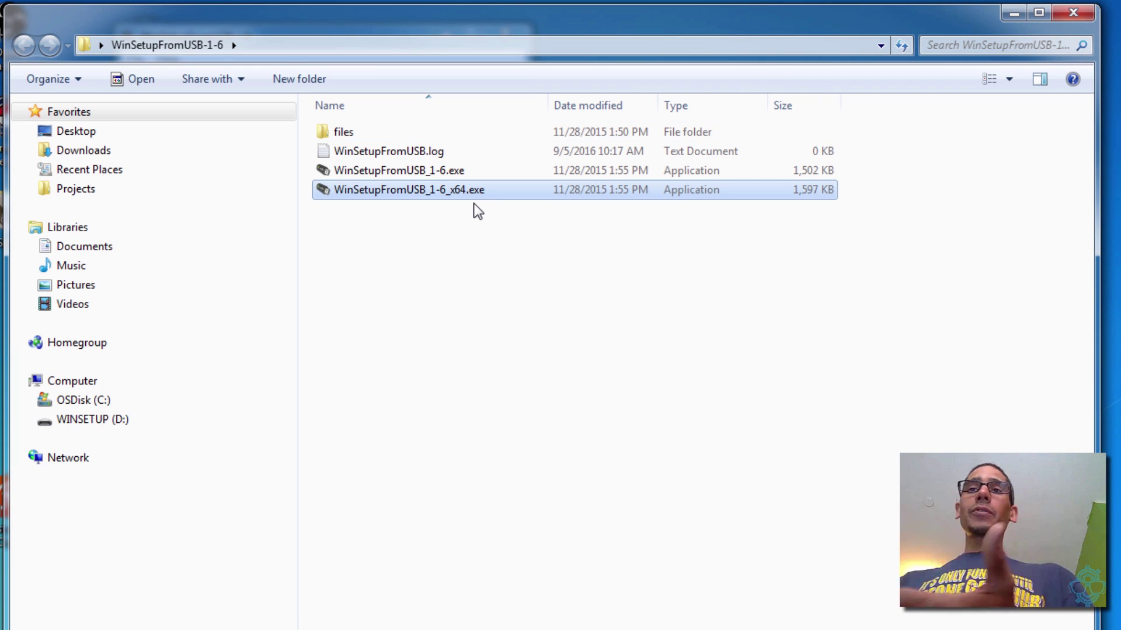
click(1073, 12)
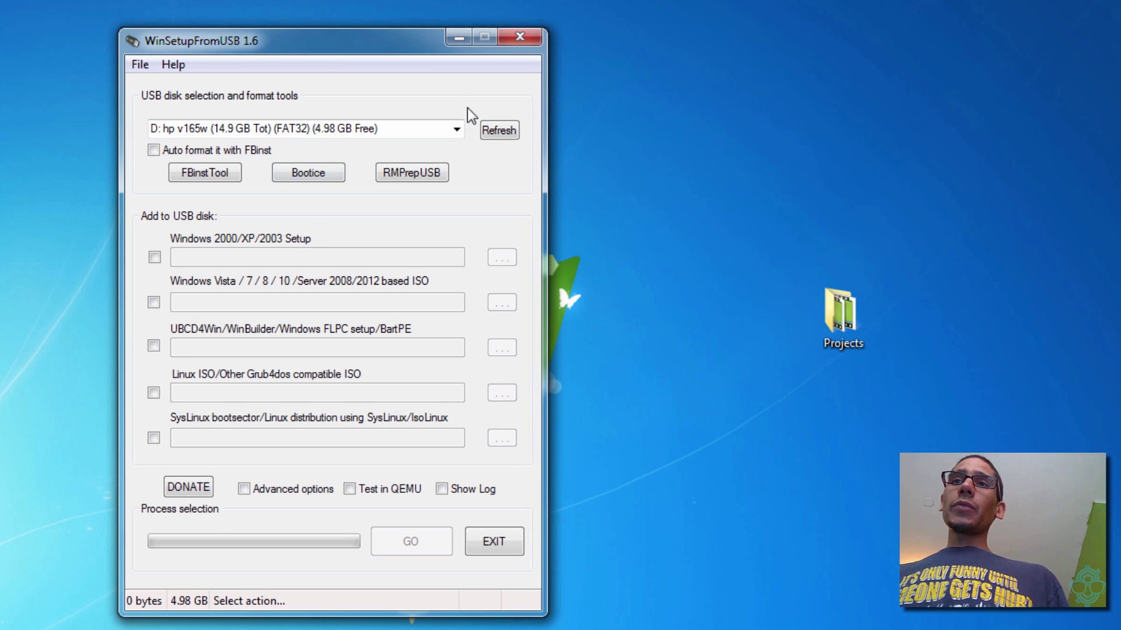
click(499, 131)
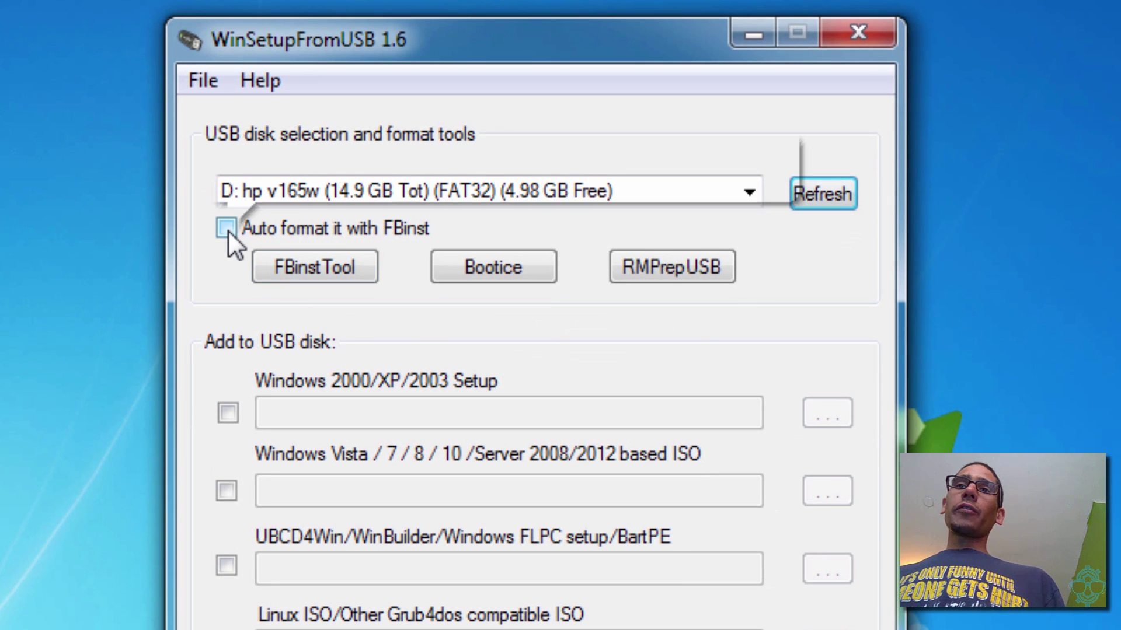
click(228, 230)
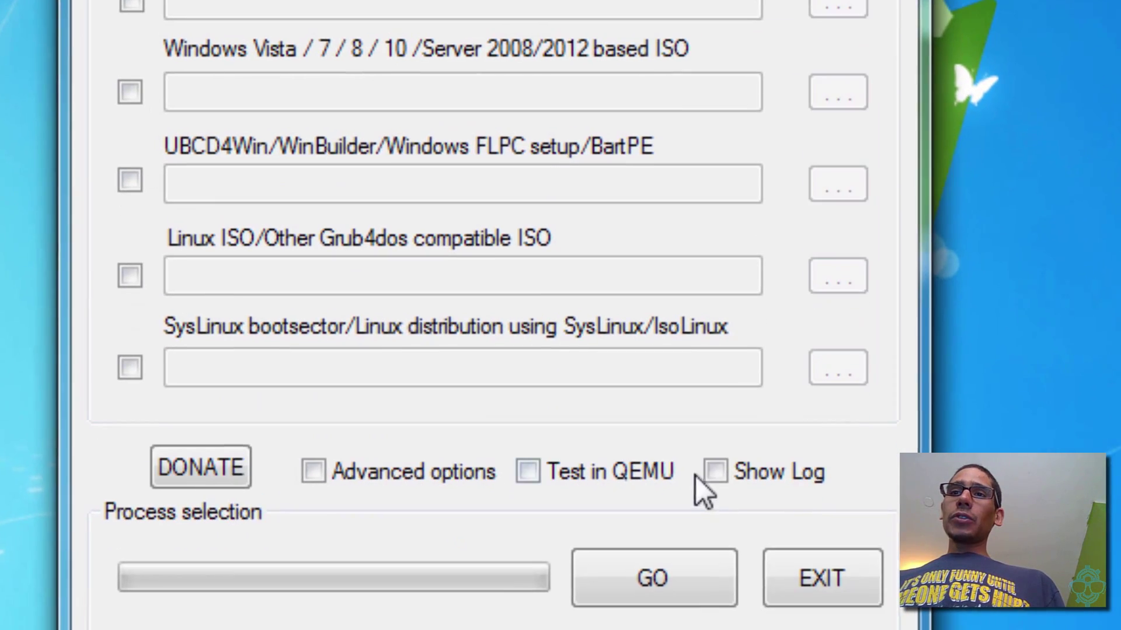
Turn on Show Log, Advanced options with custom Vista/7/8/Server menu names, and the Vista/7/8/10/Server ISO source.
click(715, 472)
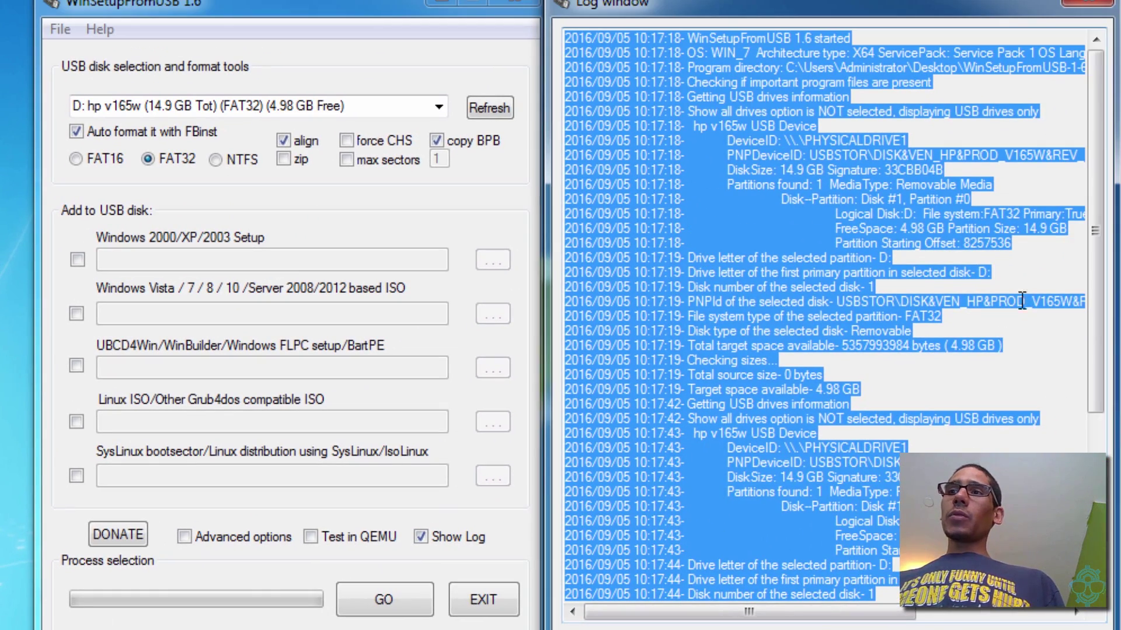
drag(1093, 324, 1090, 496)
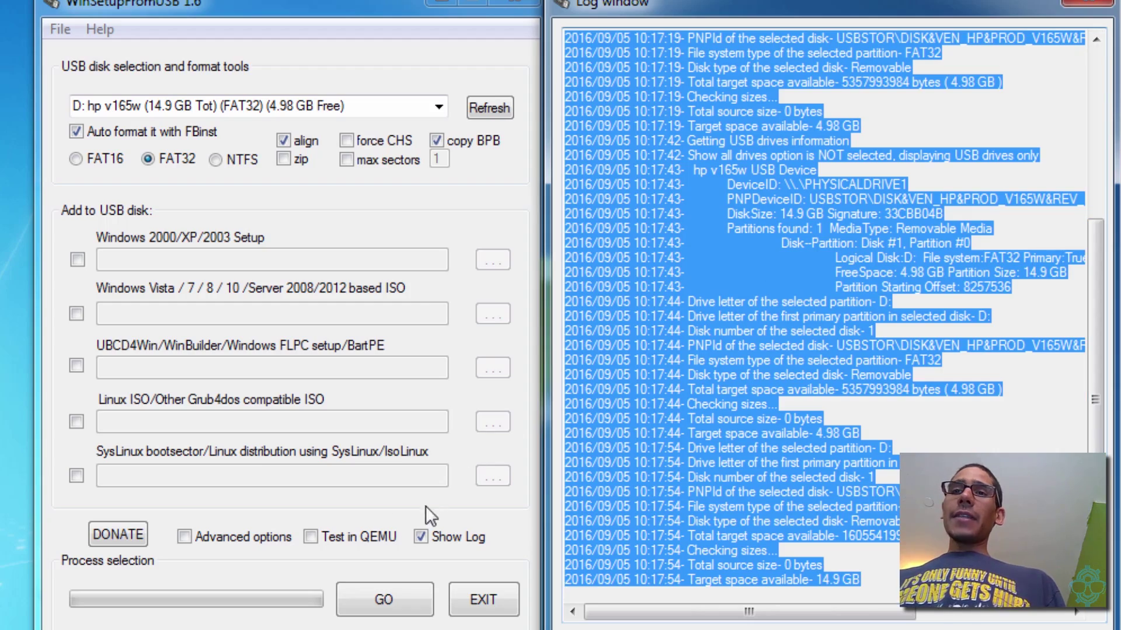
click(185, 536)
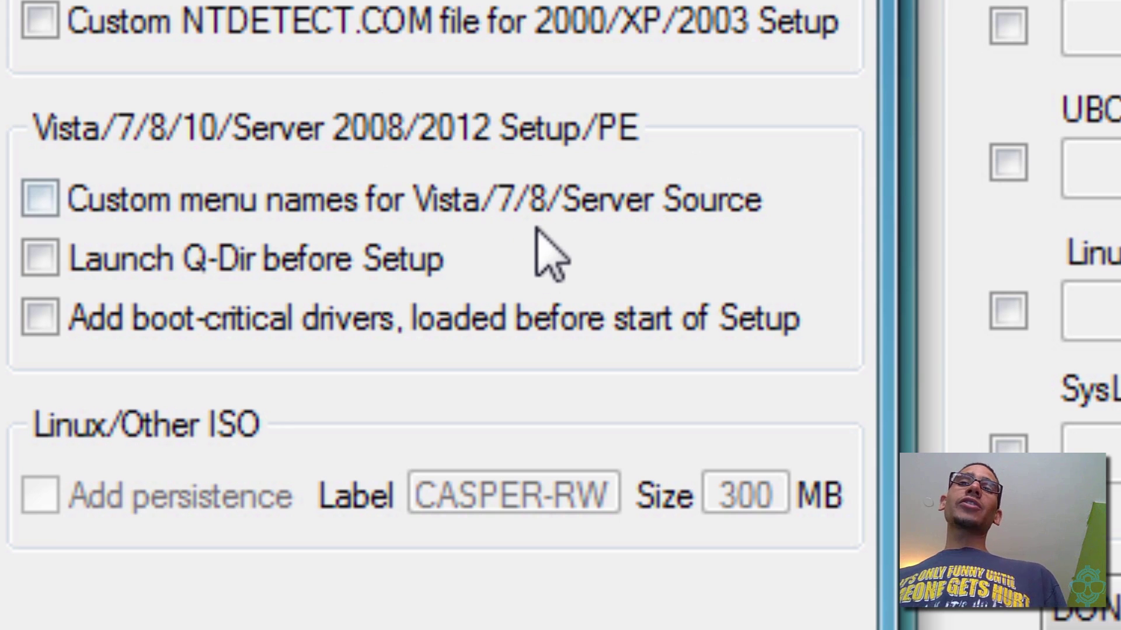
click(63, 205)
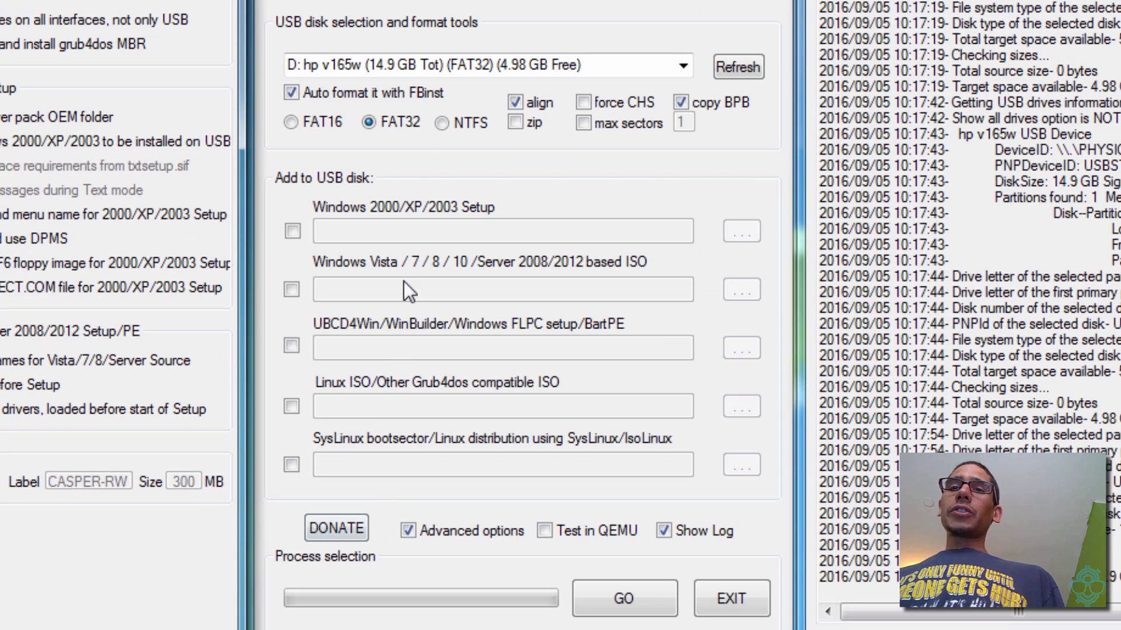
click(289, 290)
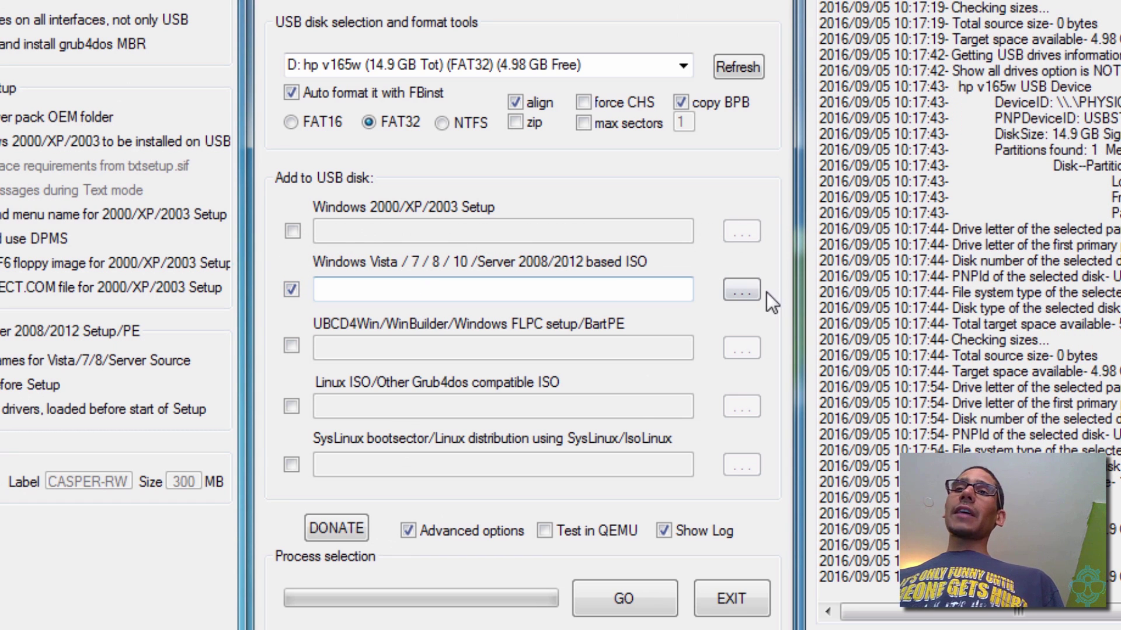
Browse to the ISOs folder and select the Windows 7 Pro 32-bit ISO.
click(741, 295)
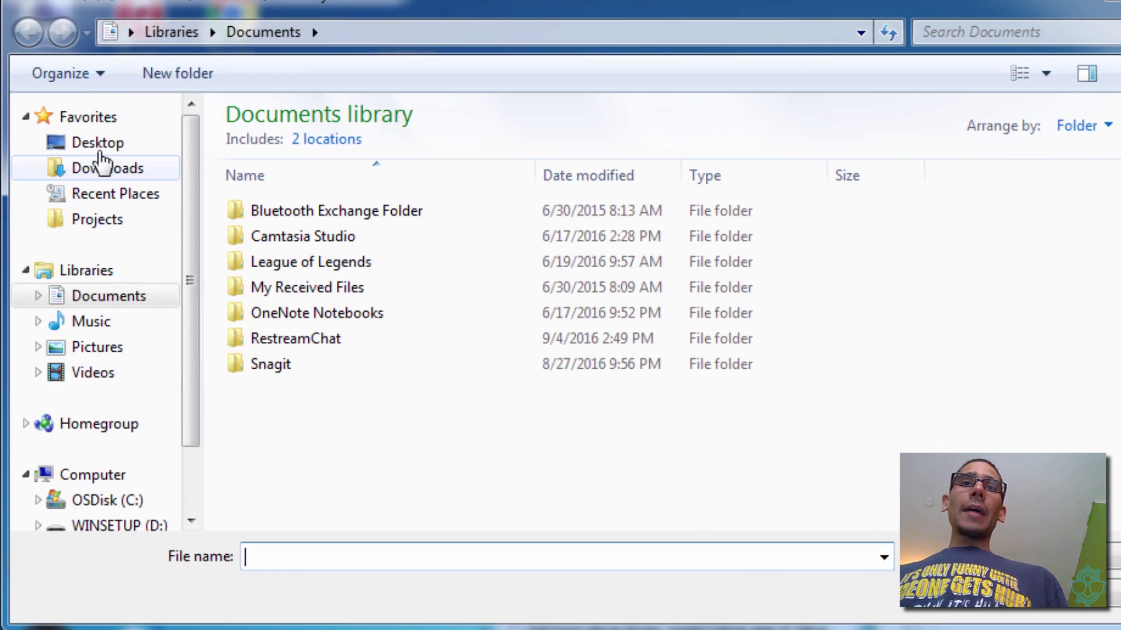
click(131, 32)
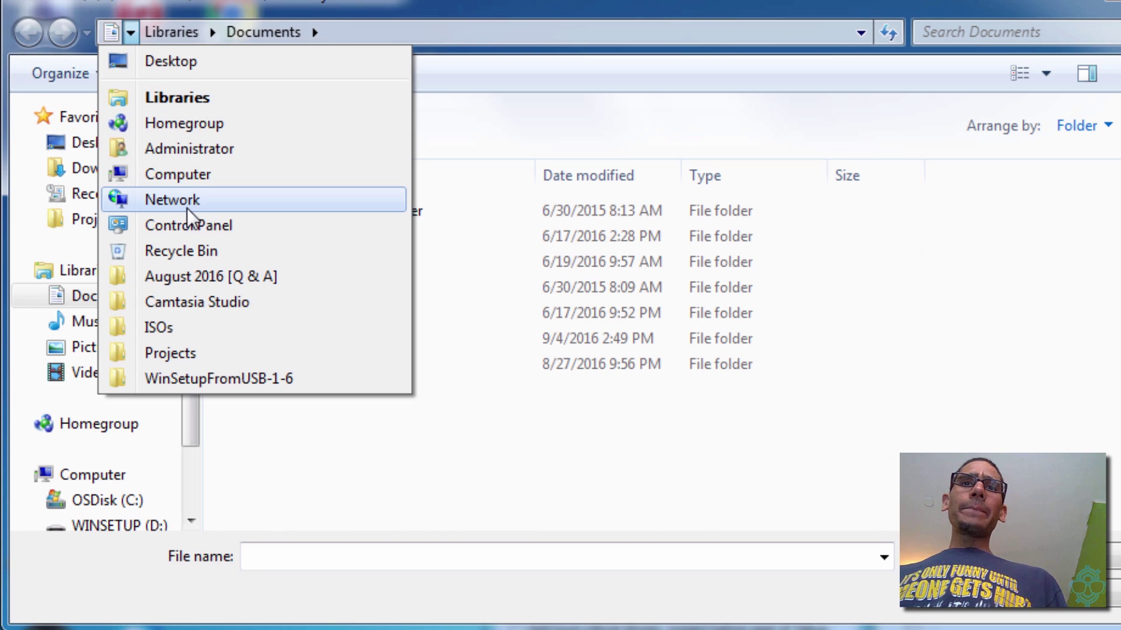
click(159, 328)
click(428, 143)
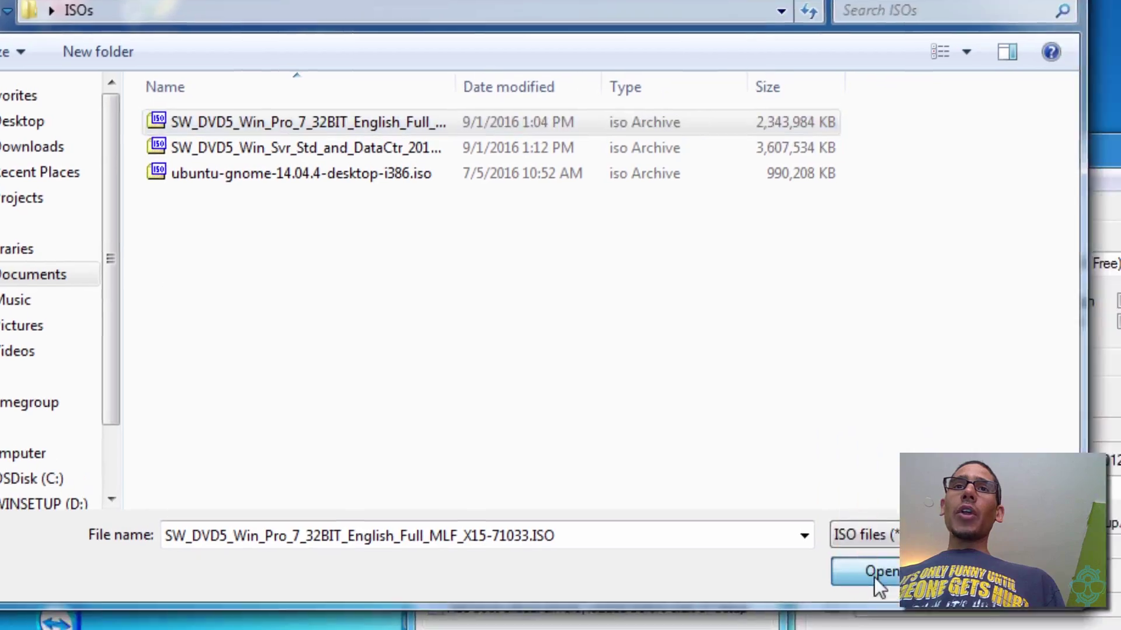
Confirm the Windows 7 ISO, start with GO, and accept wiping and reformatting the USB drive.
click(960, 596)
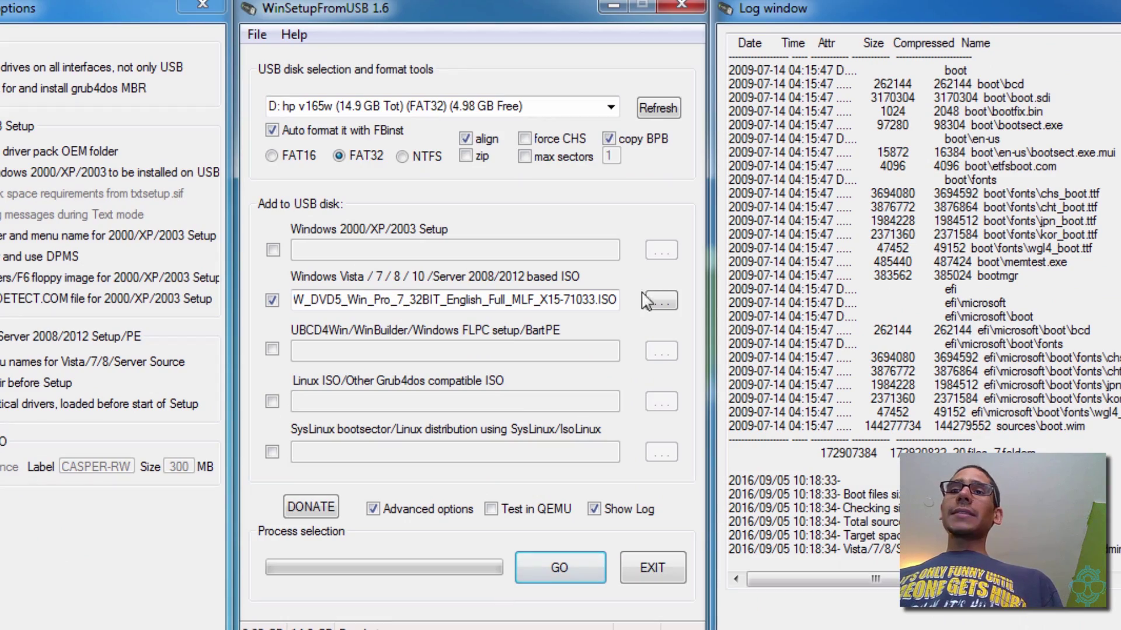
click(546, 566)
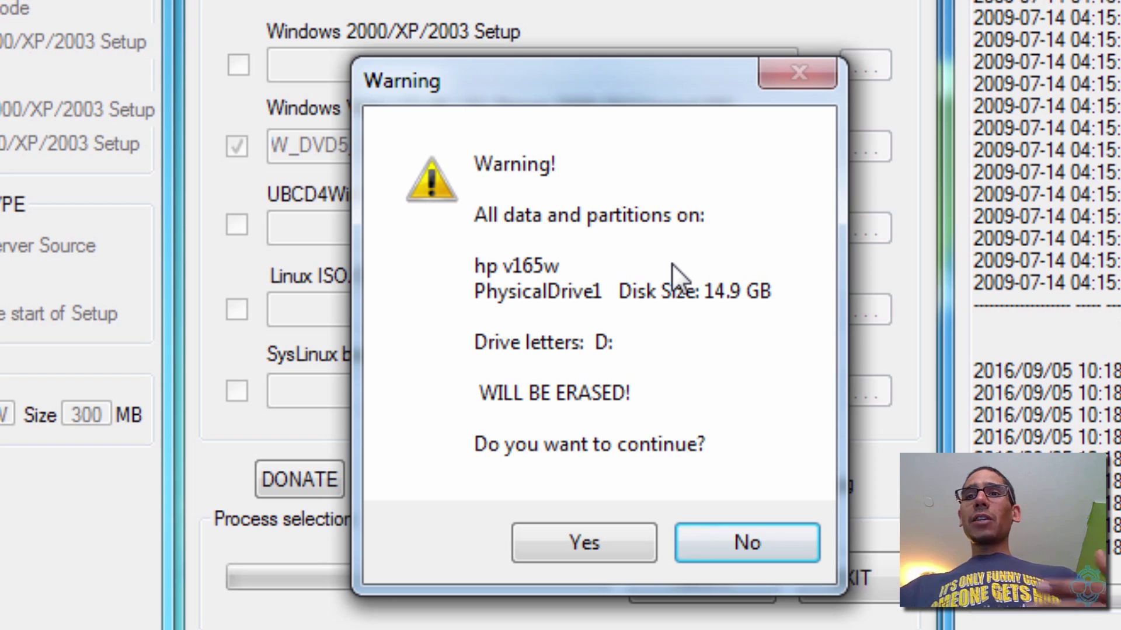
click(575, 542)
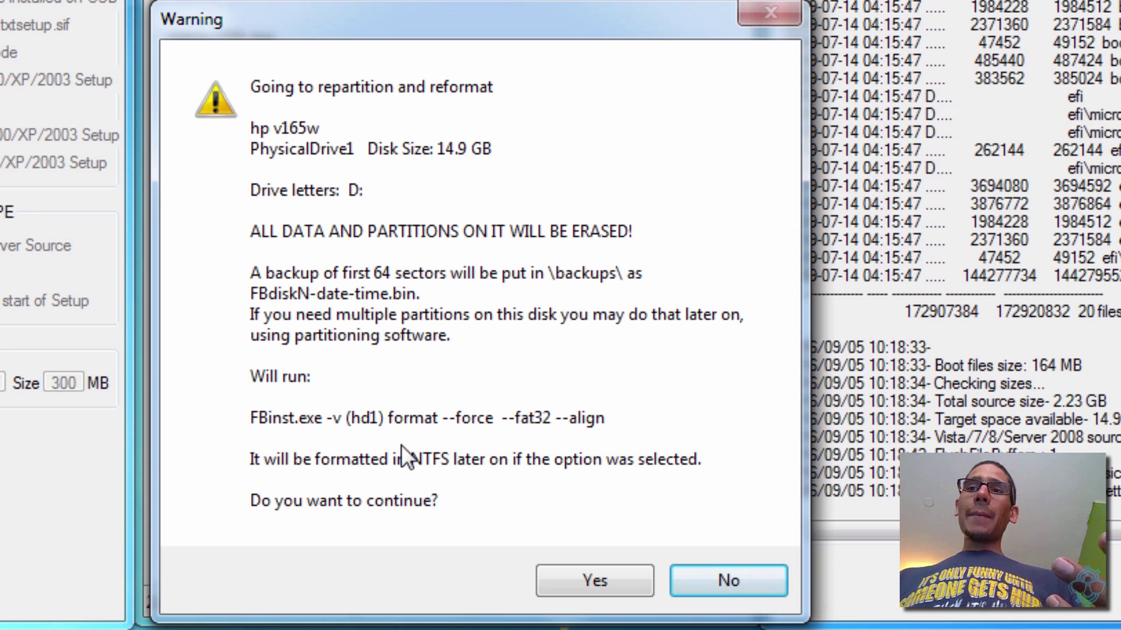
click(571, 592)
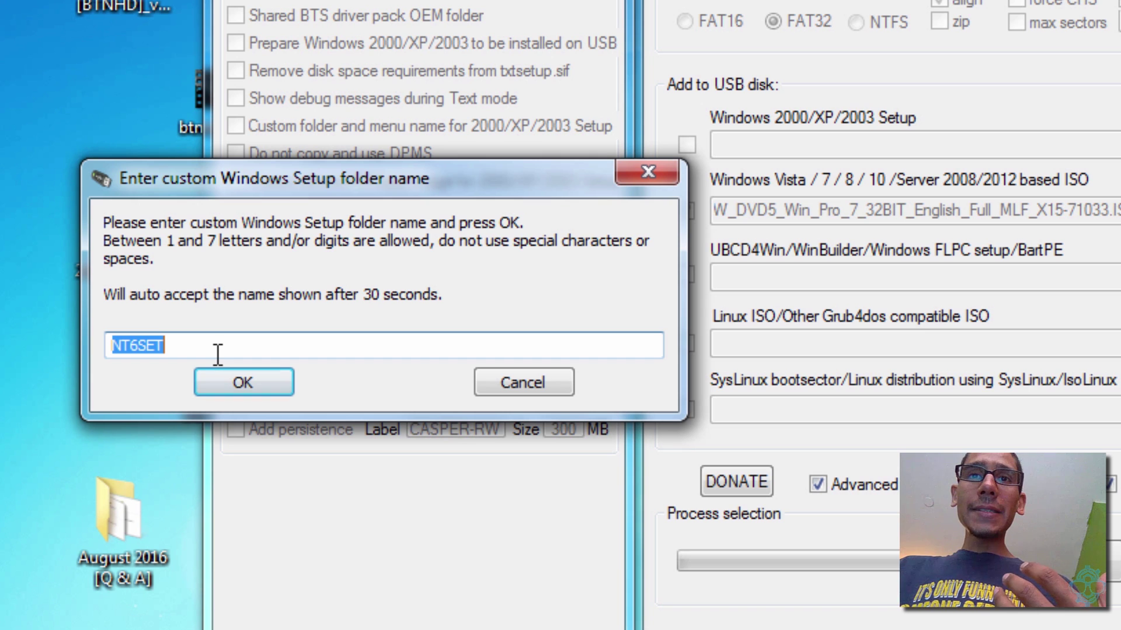
Keep the NT6SET setup folder and name the boot menu entry 'Windows 7 Pro'.
click(223, 374)
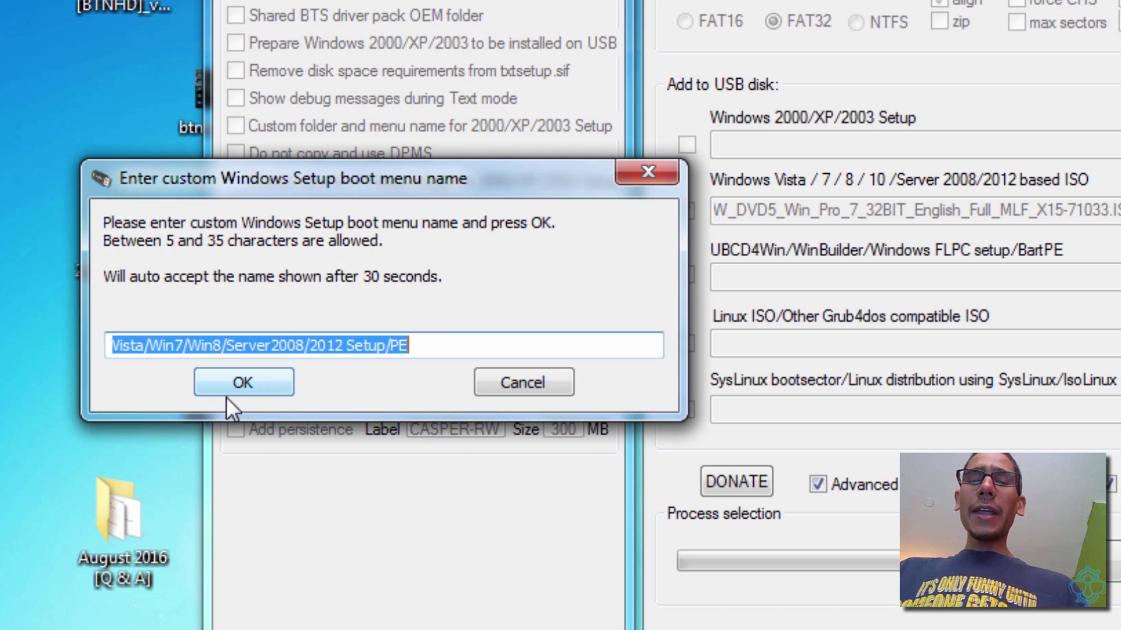
click(450, 346)
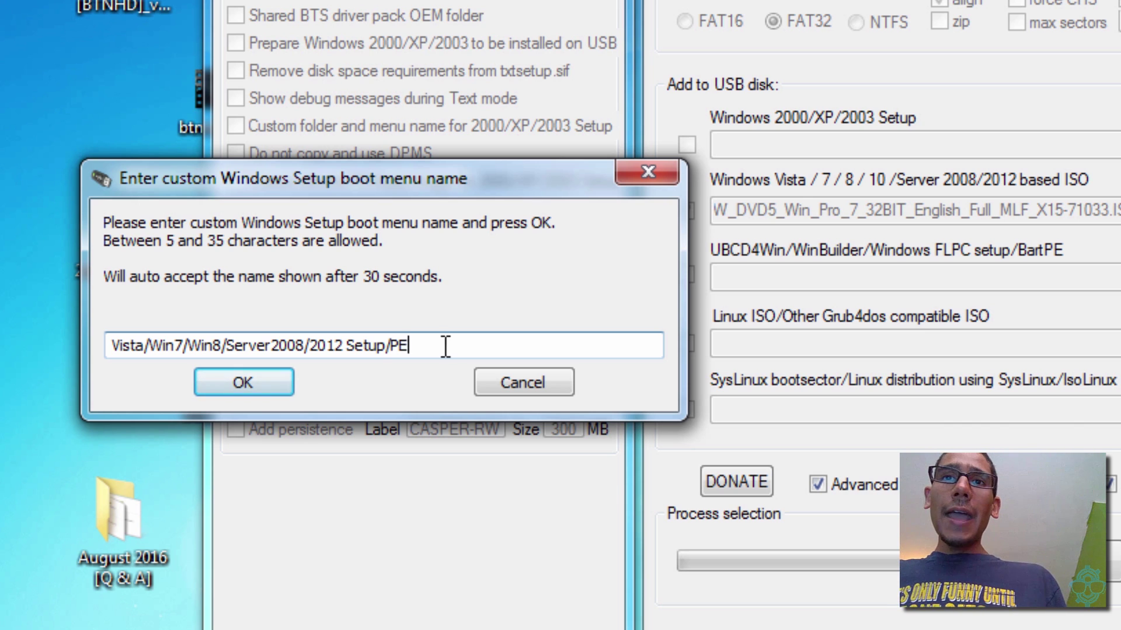
drag(446, 345, 35, 370)
text(Windo)
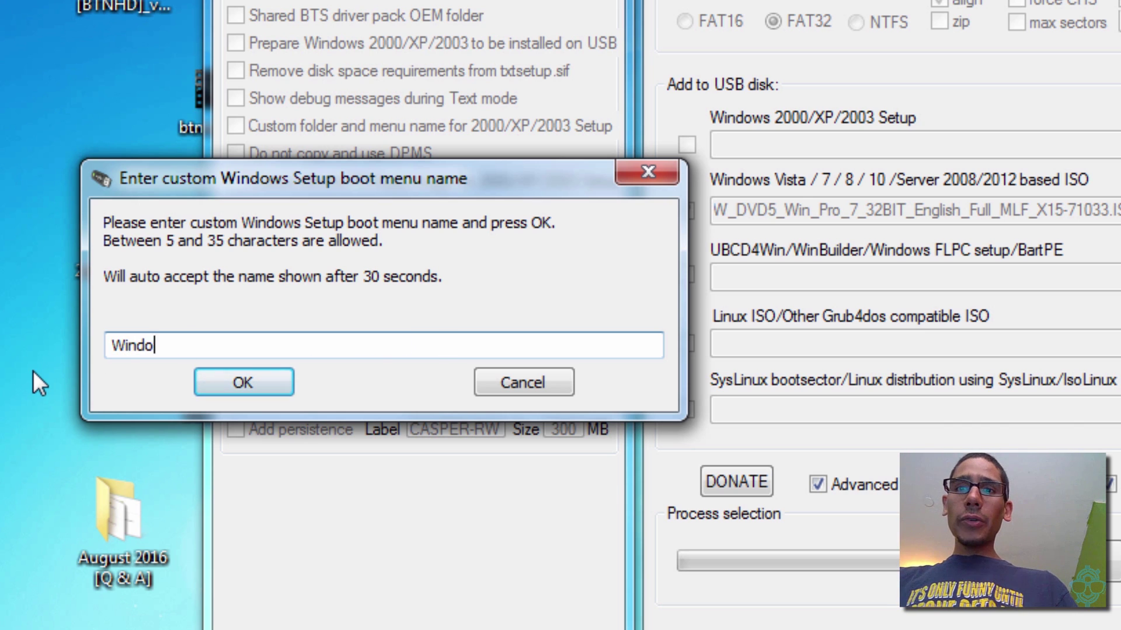
text(ws 7 Pro)
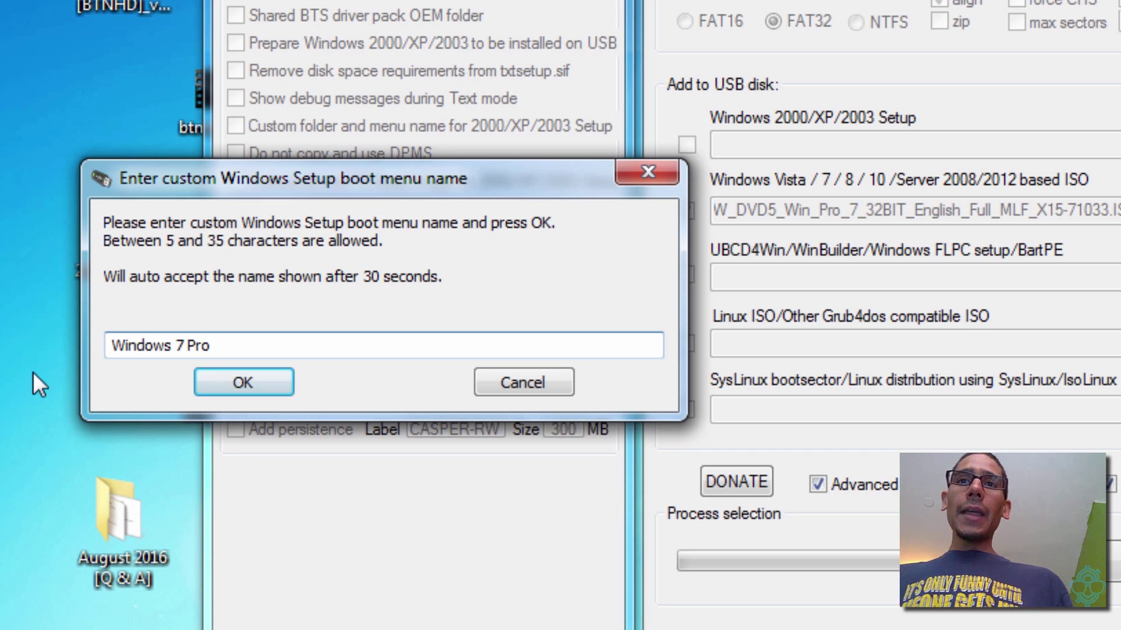
click(244, 383)
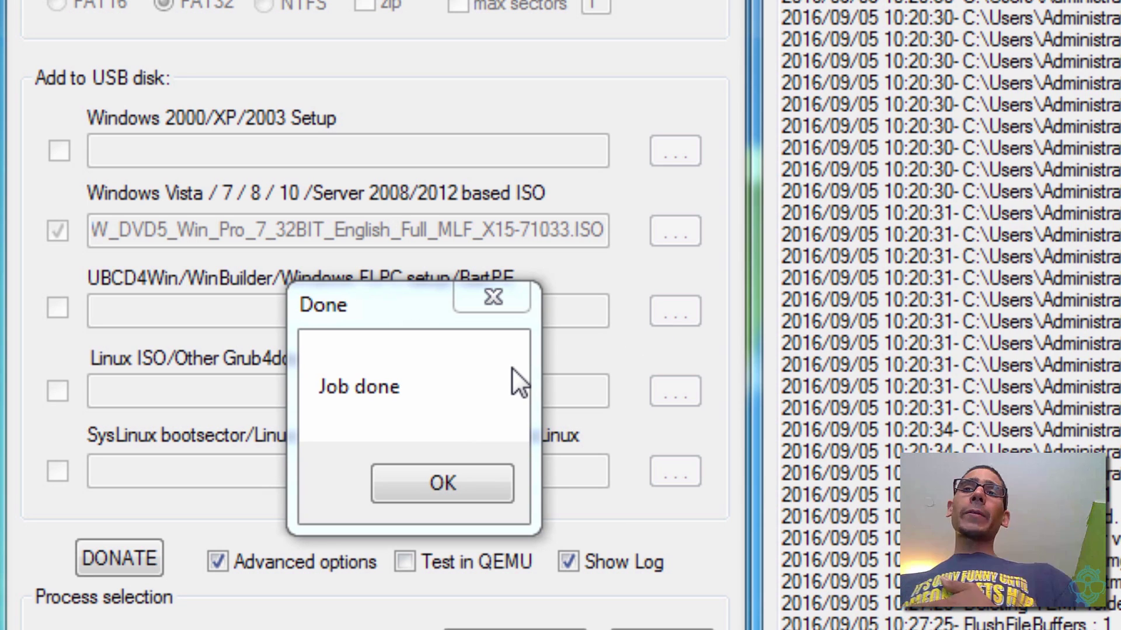
Dismiss the Job done message after the Windows 7 Pro copy finishes.
click(444, 484)
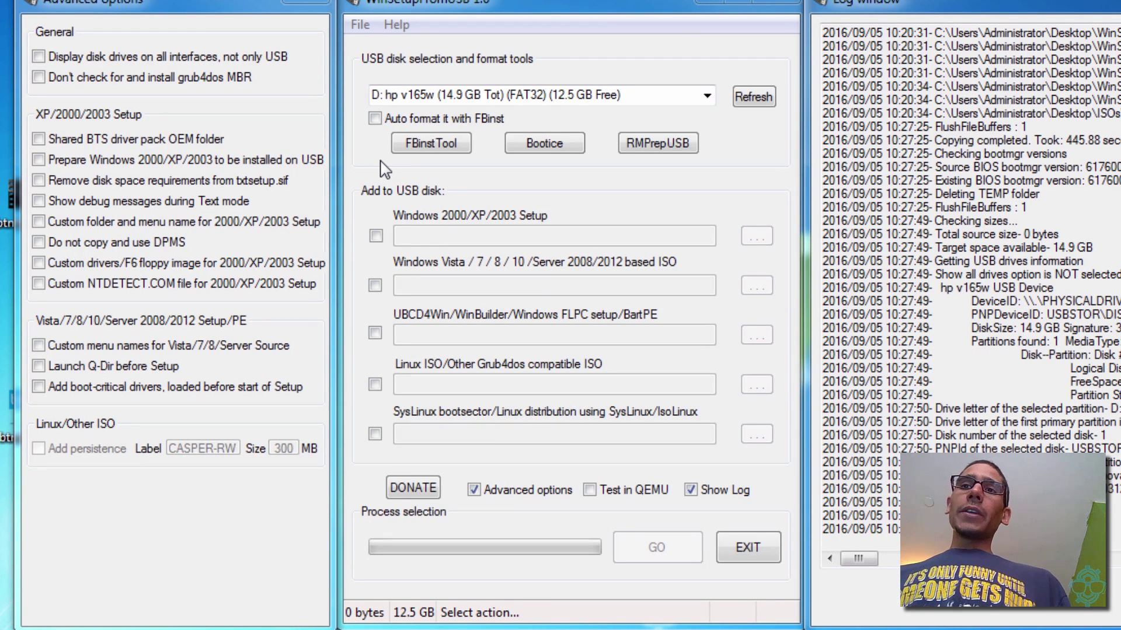
Select the Windows Server 2012 ISO as the Vista/7/8/10/Server source, enable custom menu names, and press GO.
click(375, 286)
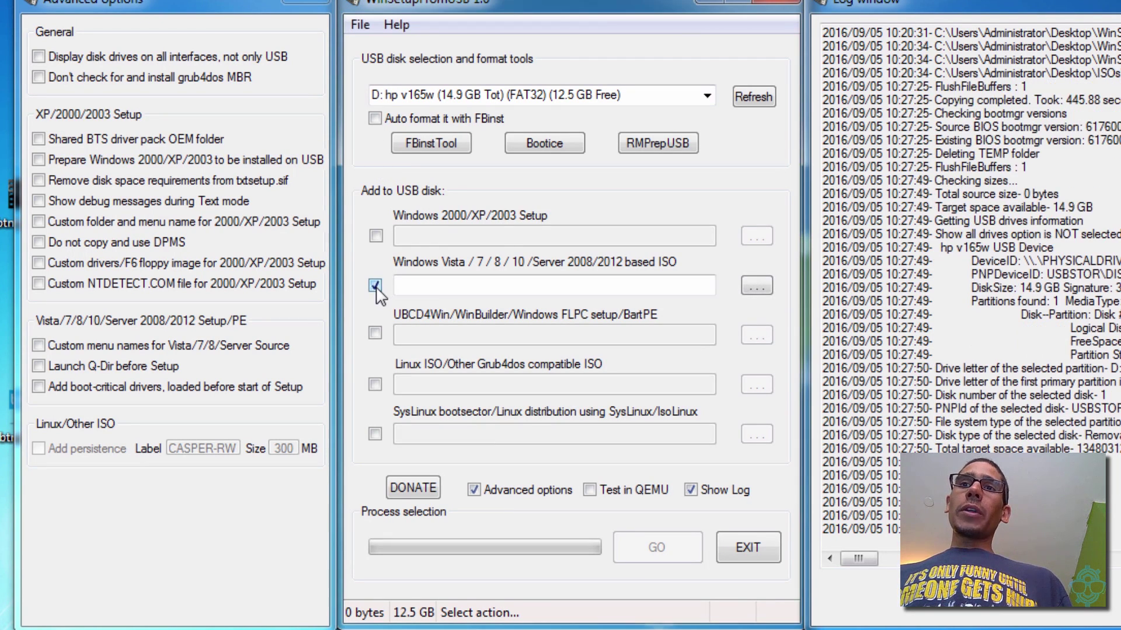
click(757, 286)
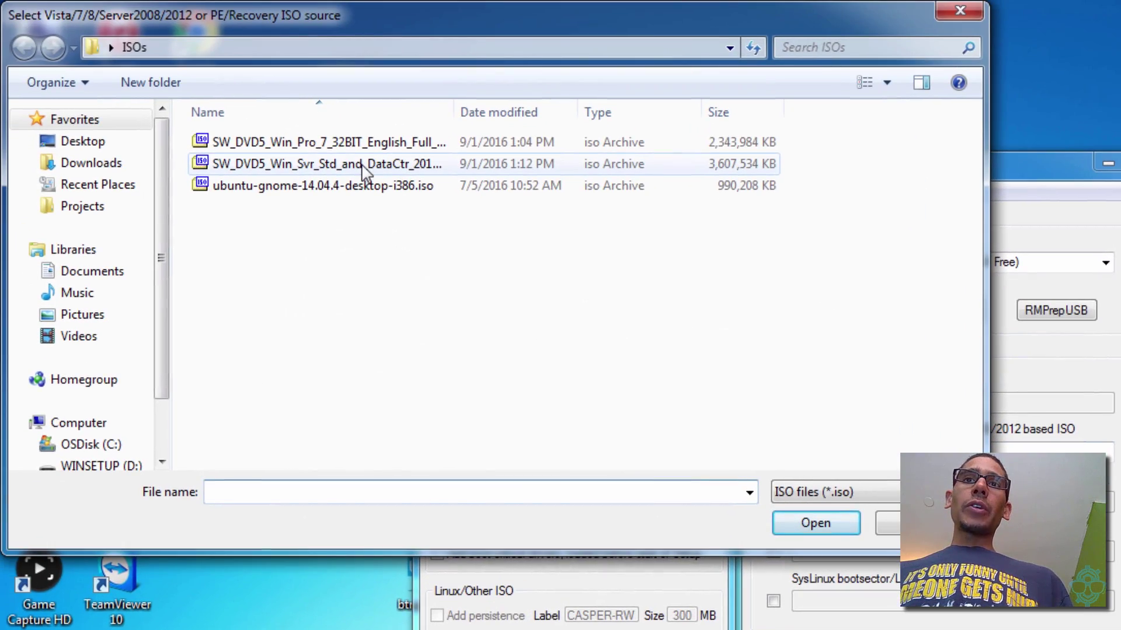
click(365, 167)
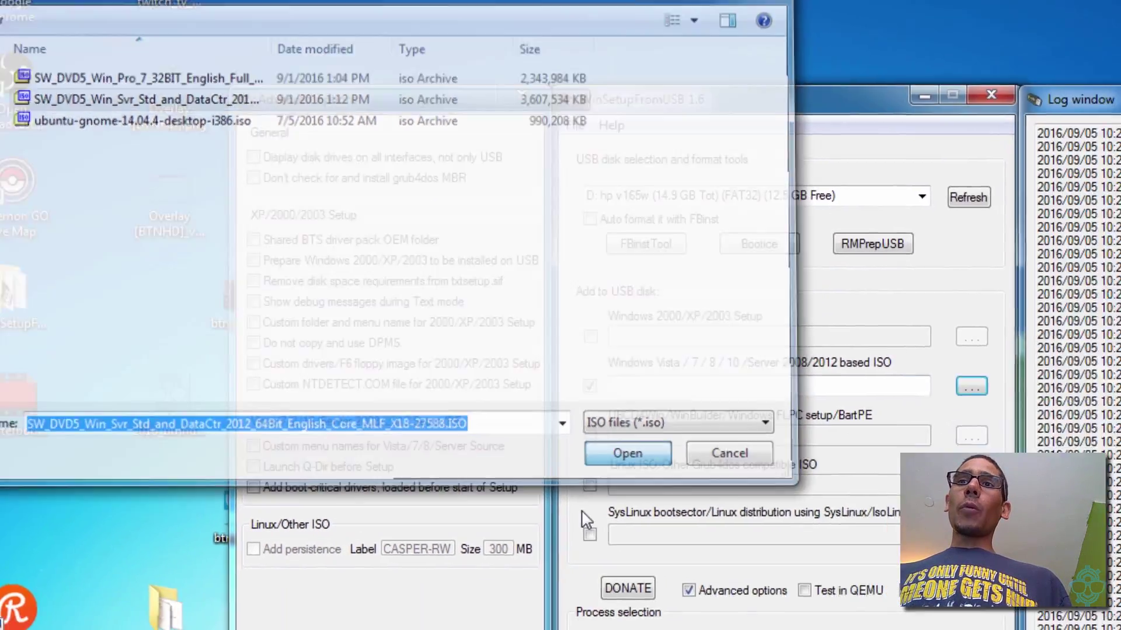
click(838, 534)
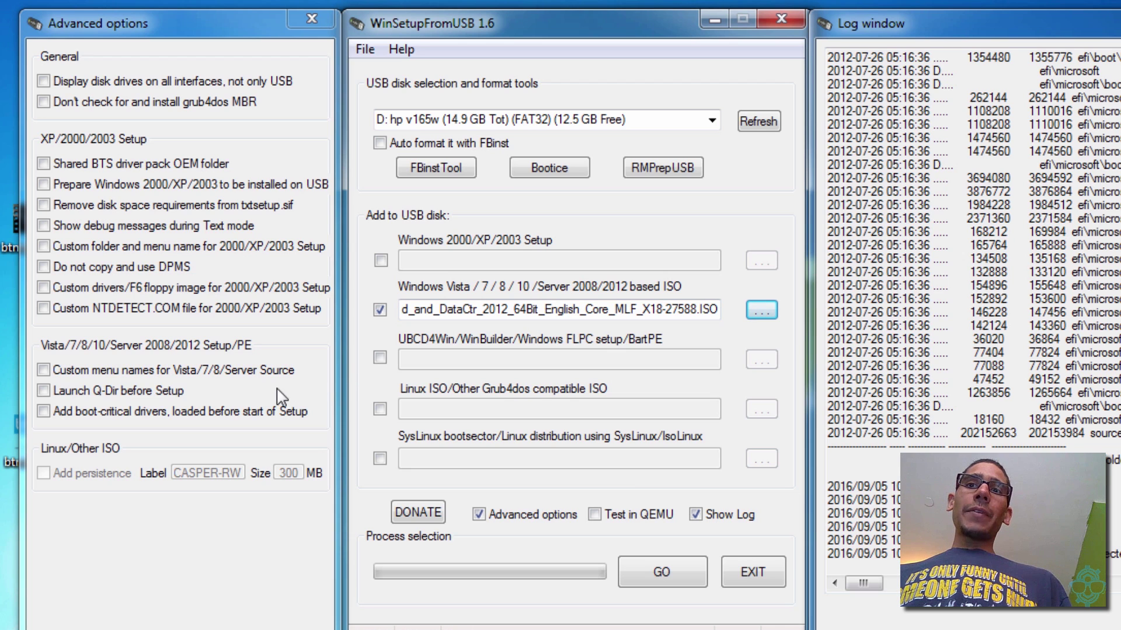
click(42, 378)
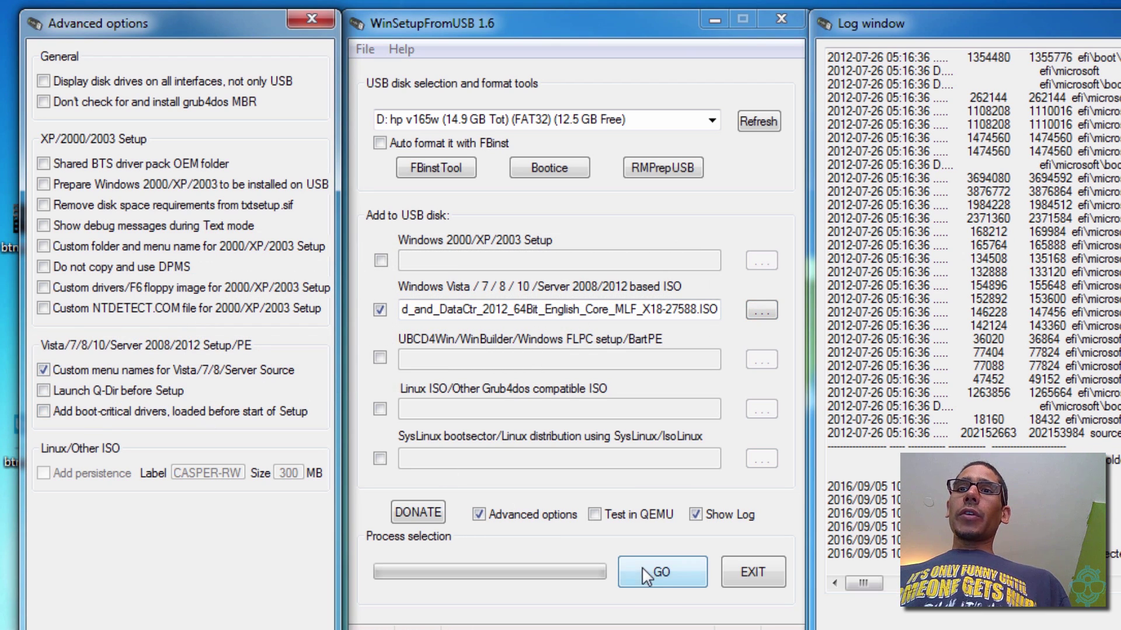
click(656, 575)
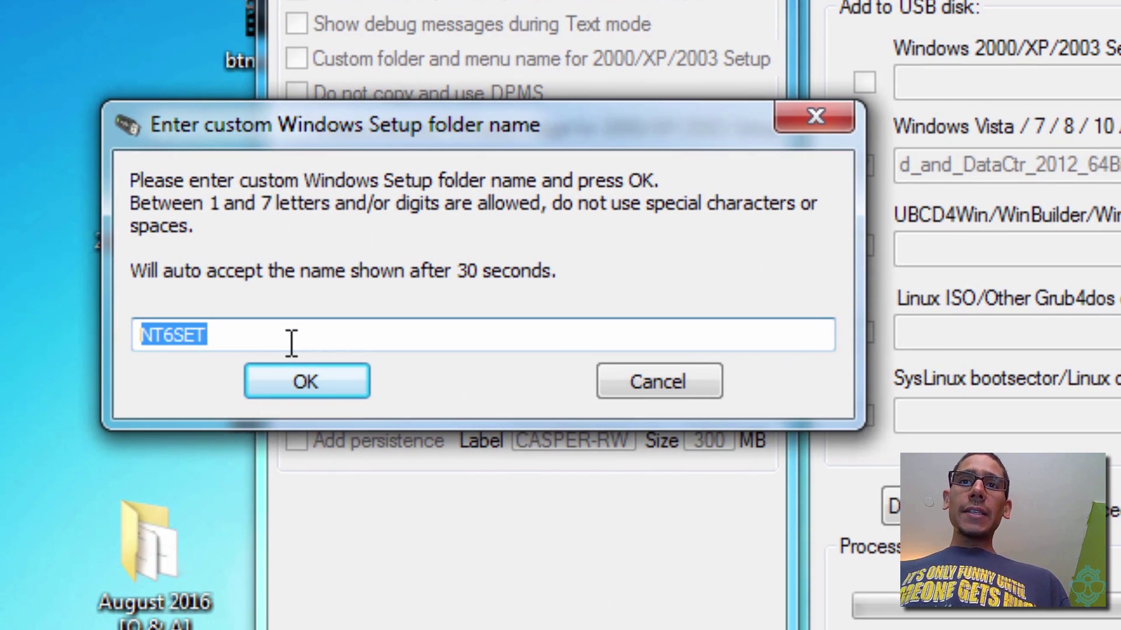
Set the setup folder to SVR2012 and the boot menu entry to 'Windows 2012 R2 x64'.
click(291, 343)
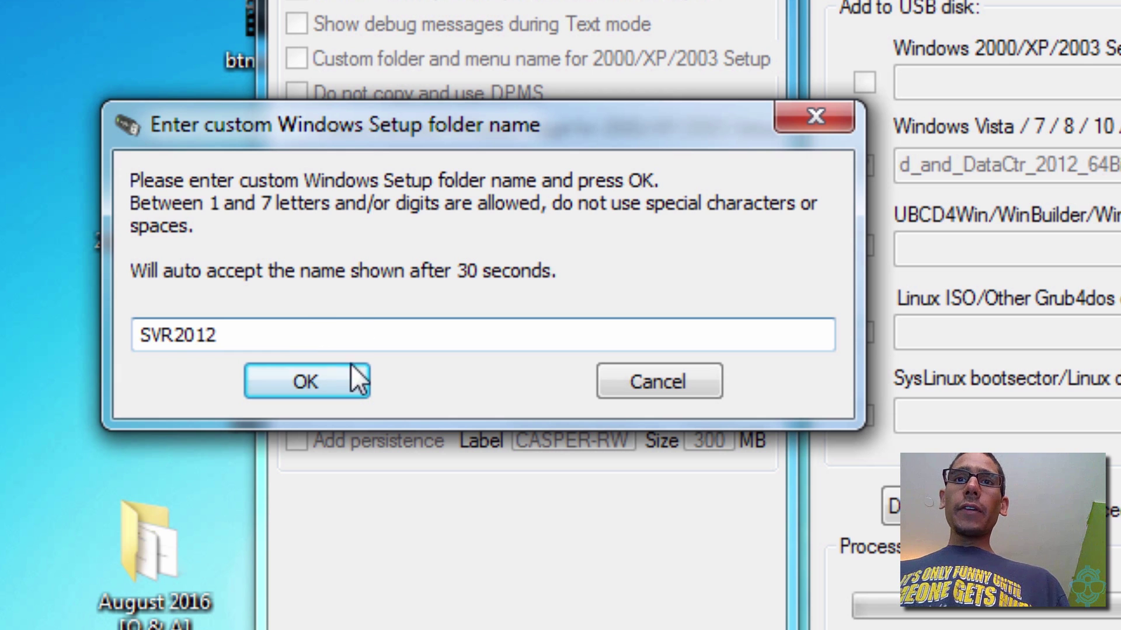
click(336, 389)
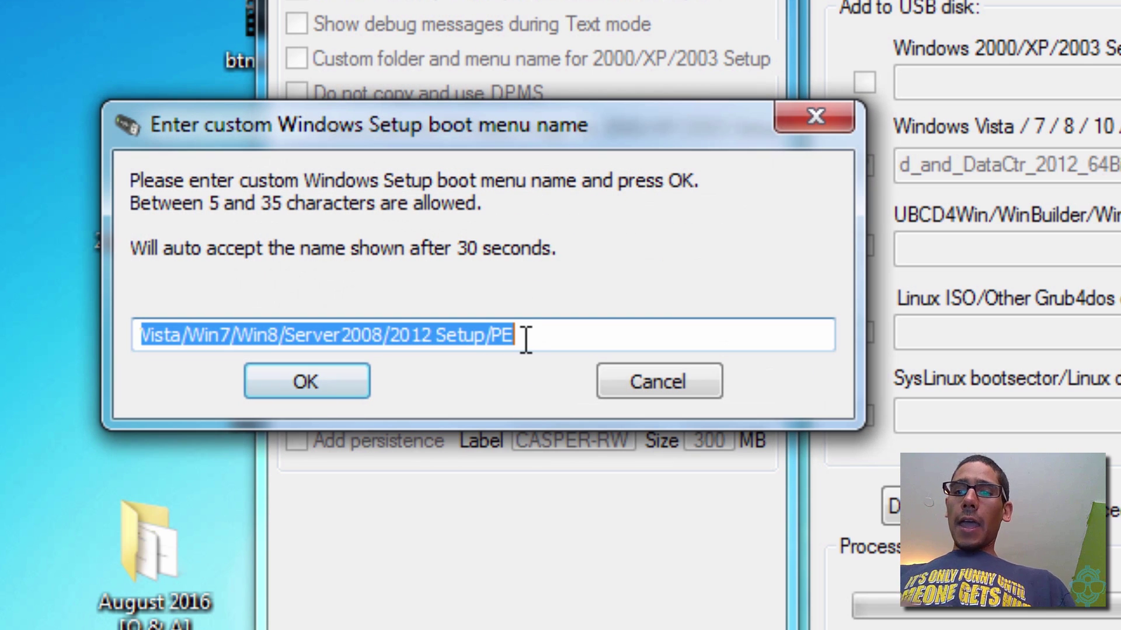
text(Windows 2012 R2 x64)
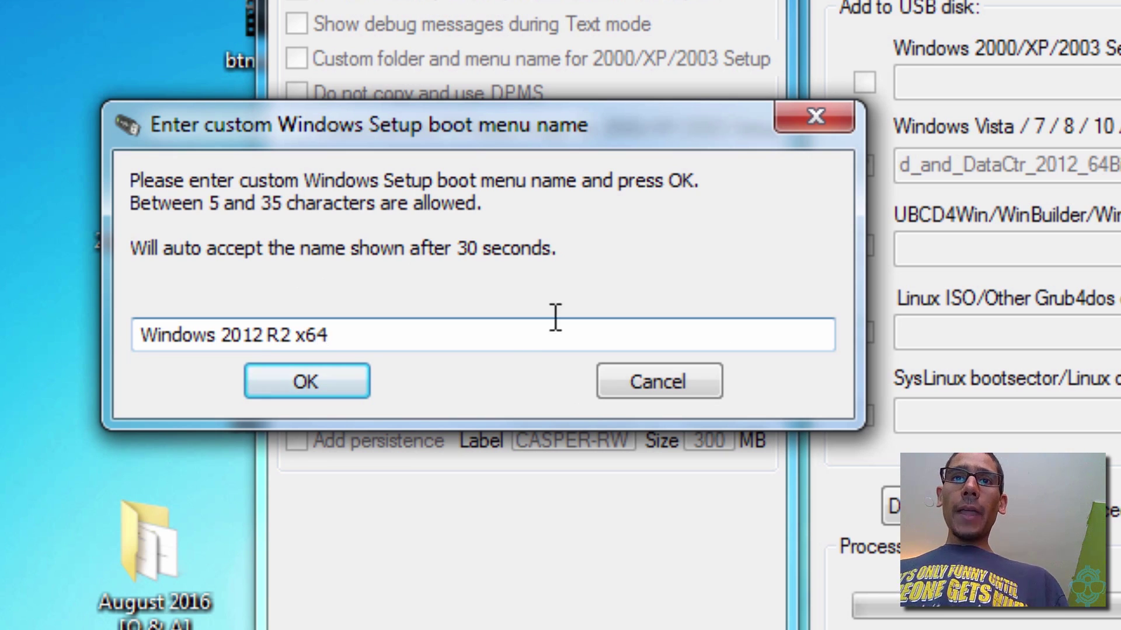
click(307, 383)
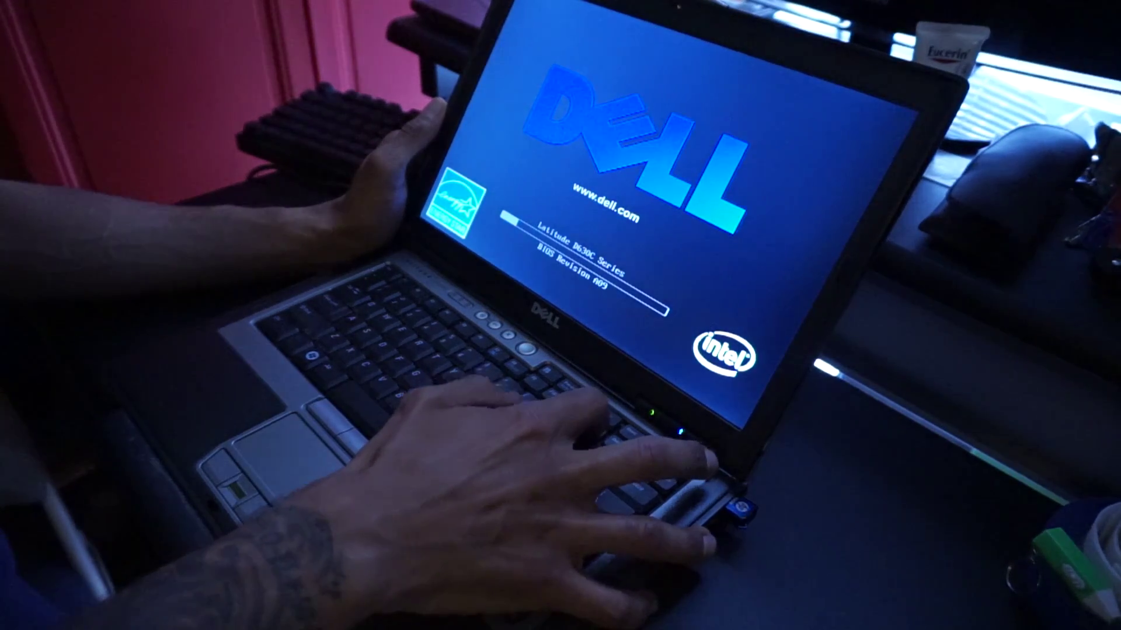
Use the F12 one-time boot menu to choose USB Storage Device on the Dell laptop.
key(F12)
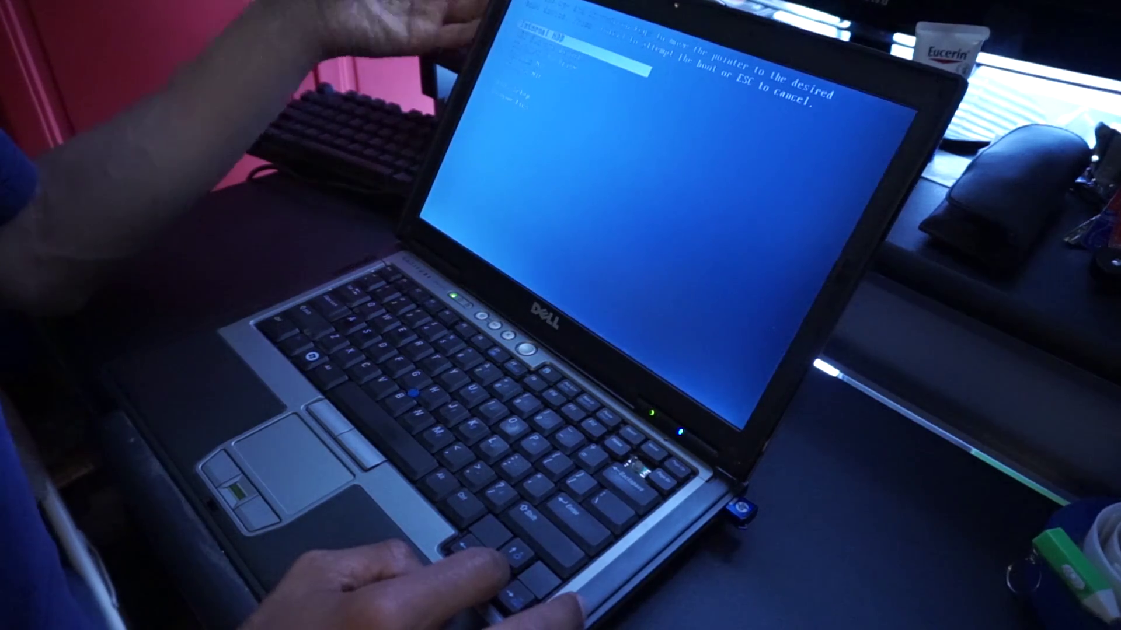
key(Down)
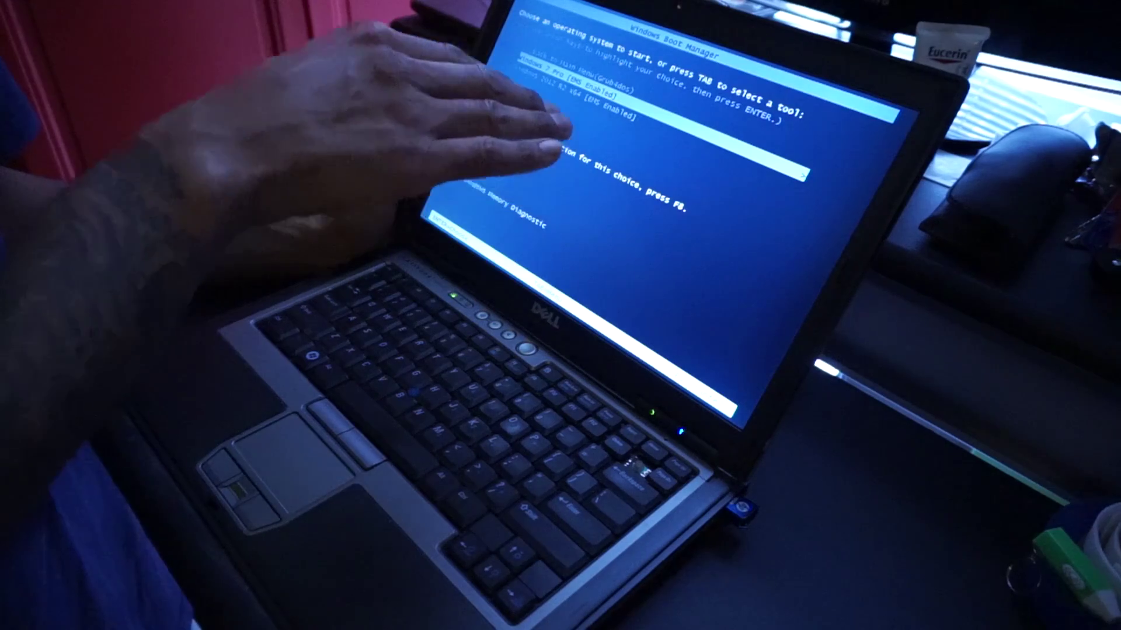
Highlight the Windows 2012 R2 x64 [EMS Enabled] entry in Windows Boot Manager.
key(Down)
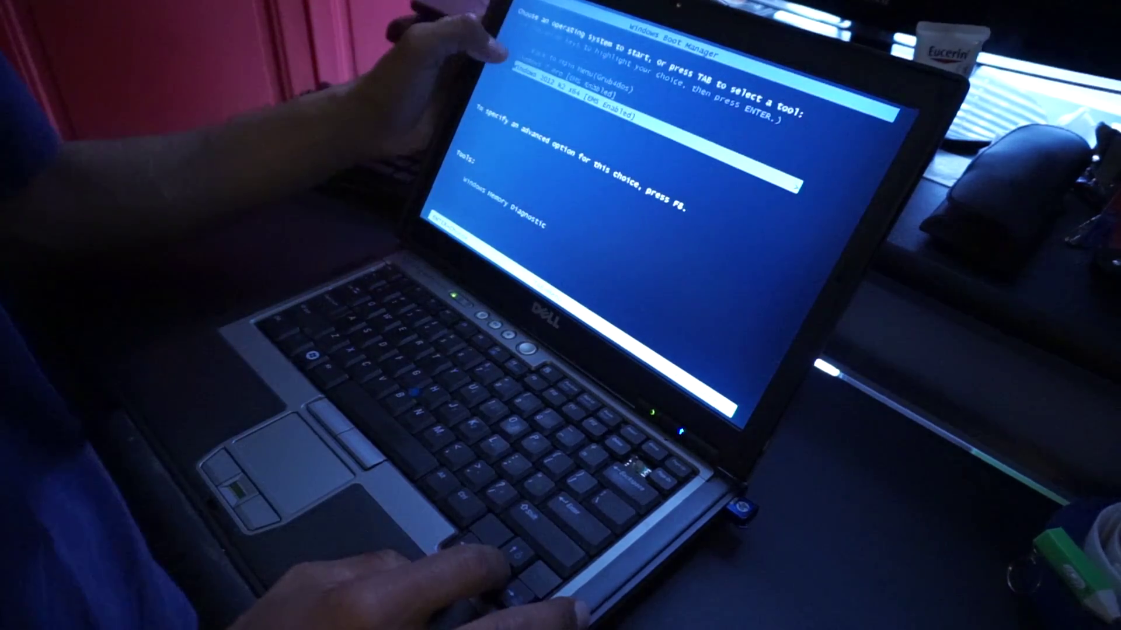